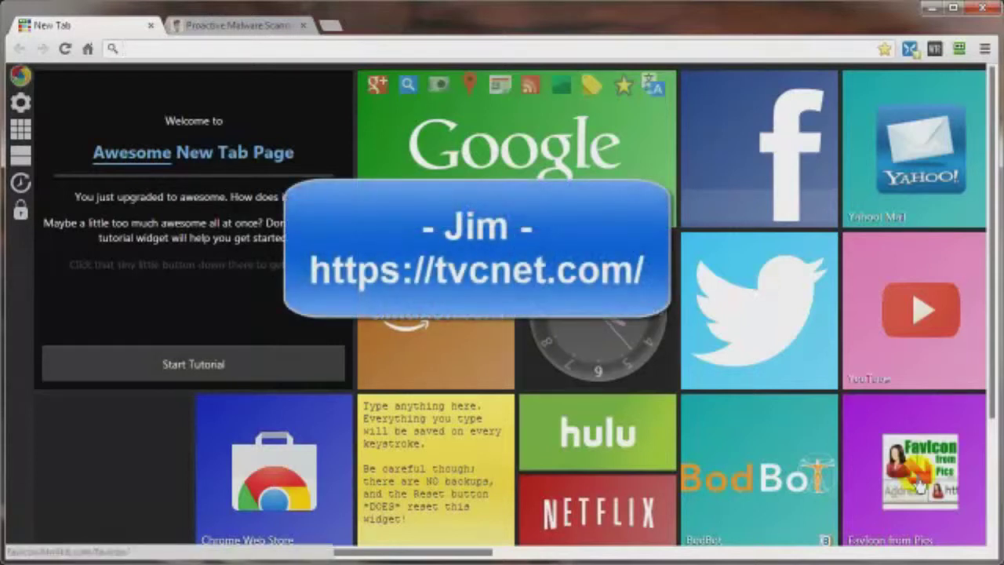
Step: Switch to the TVC.NET Proactive Malware Scan tab and browse its help menu and hosting service boxes
click(235, 25)
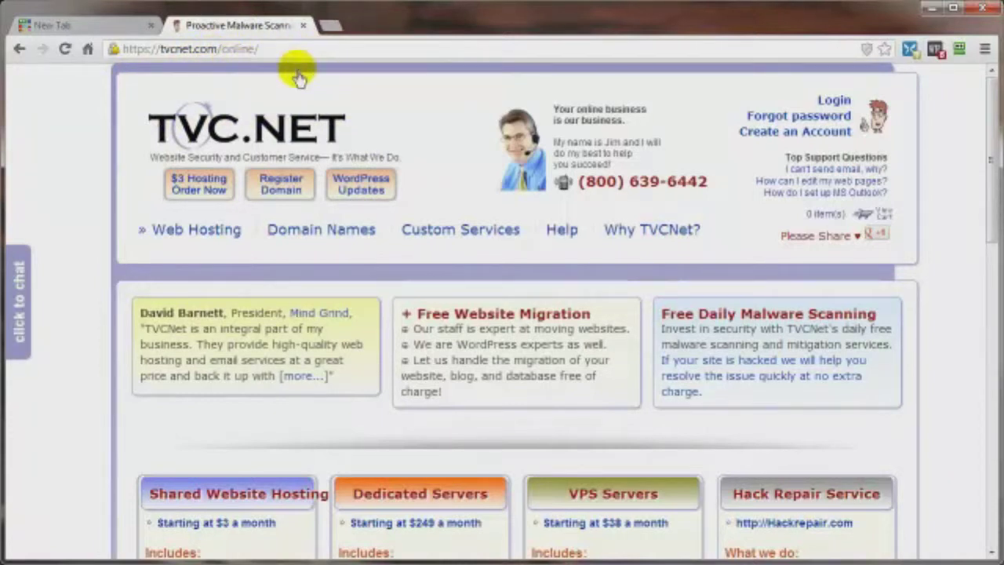
click(559, 227)
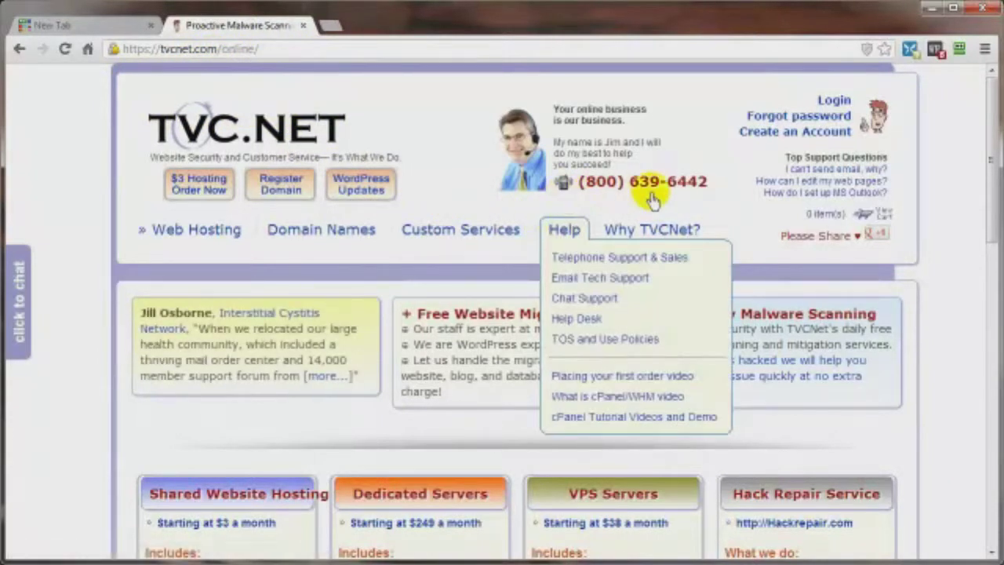
mouse_move(267, 240)
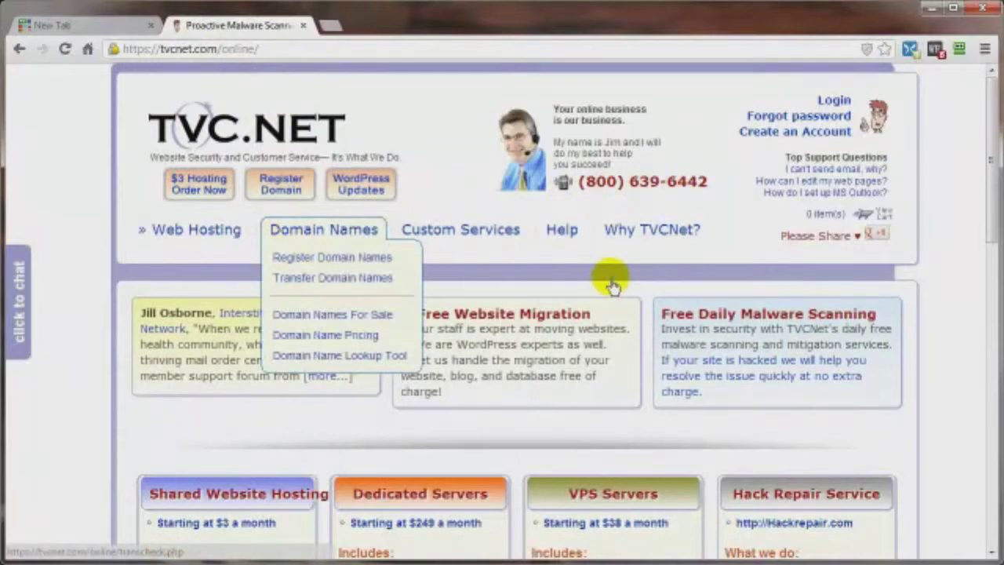
scroll(482, 302, down, 2)
scroll(482, 302, down, 1)
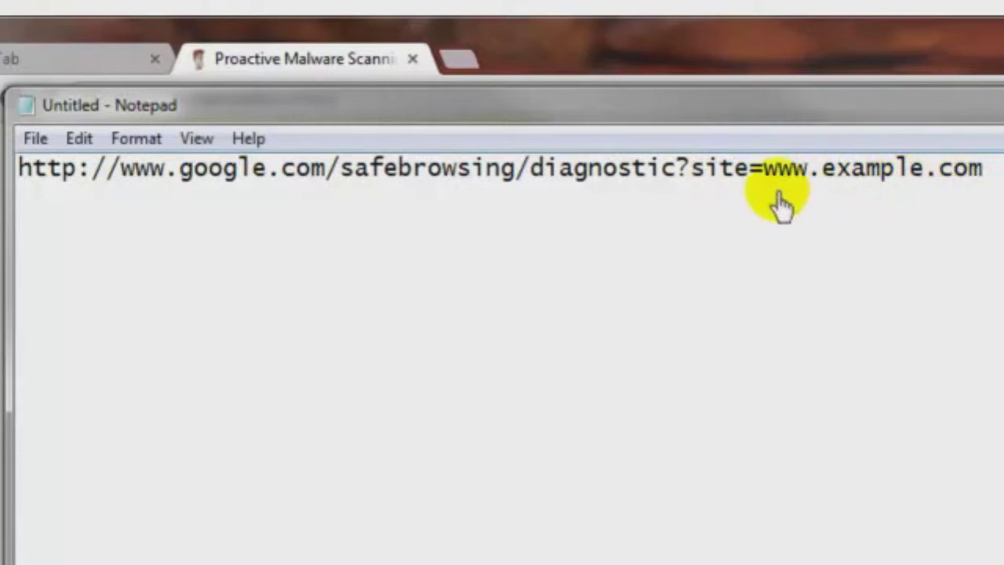
drag(765, 179, 975, 186)
right_click(908, 179)
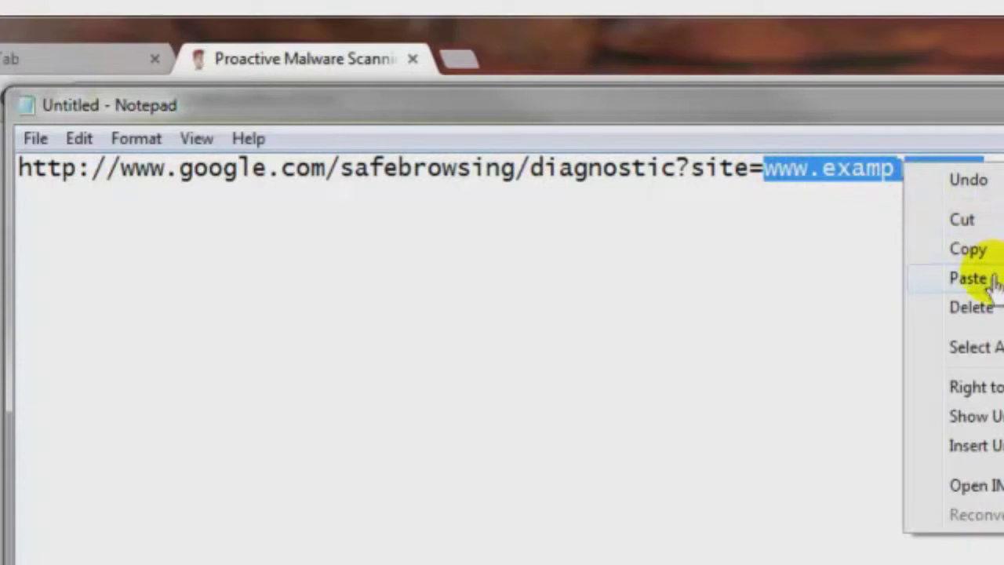
click(985, 280)
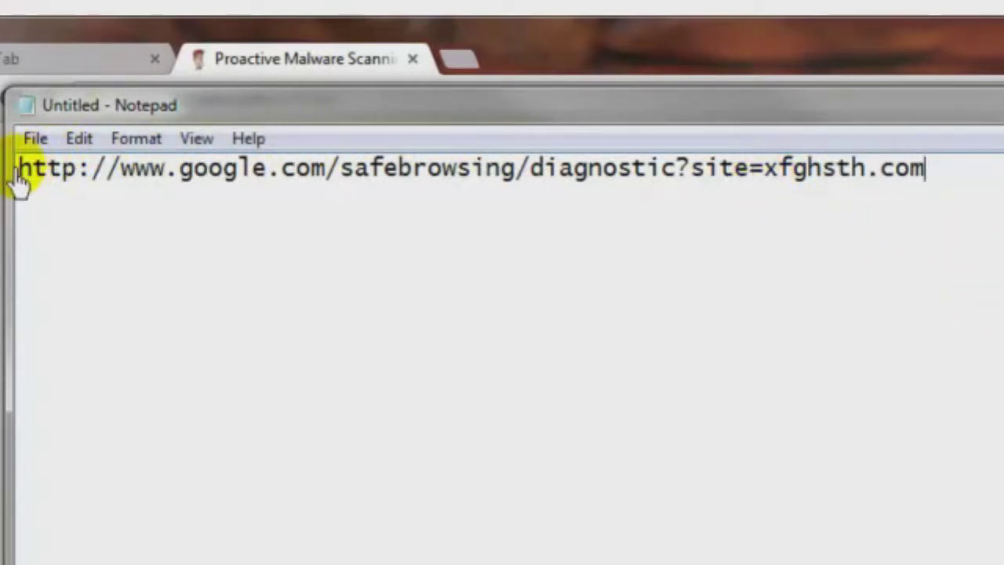
Step: Copy the entire xfghsth.com diagnostic URL from Notepad
drag(24, 176, 930, 177)
right_click(825, 186)
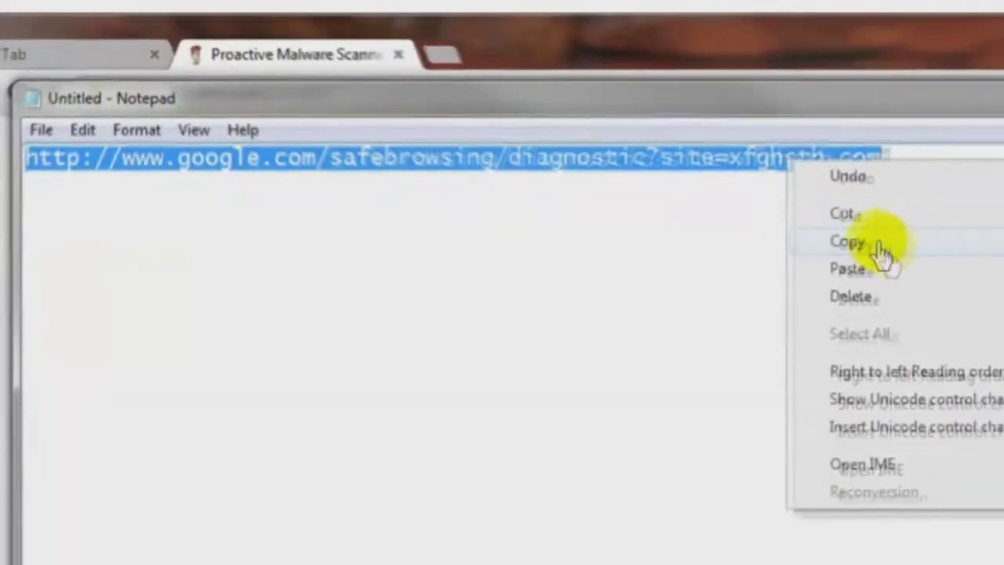
click(893, 258)
click(82, 37)
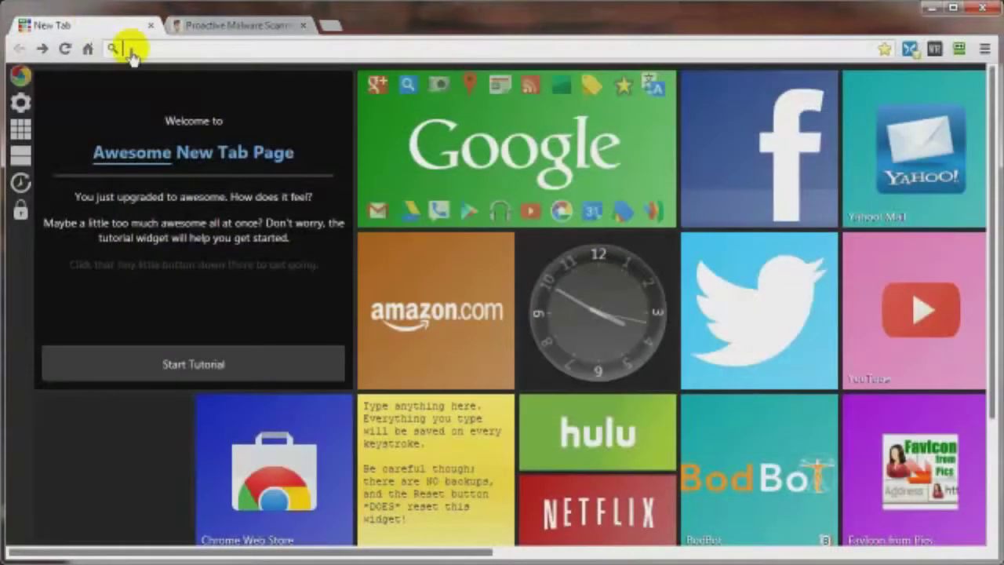
Step: Paste the copied diagnostic URL into the address bar and load the xfghsth.com Safe Browsing report
right_click(131, 53)
click(175, 134)
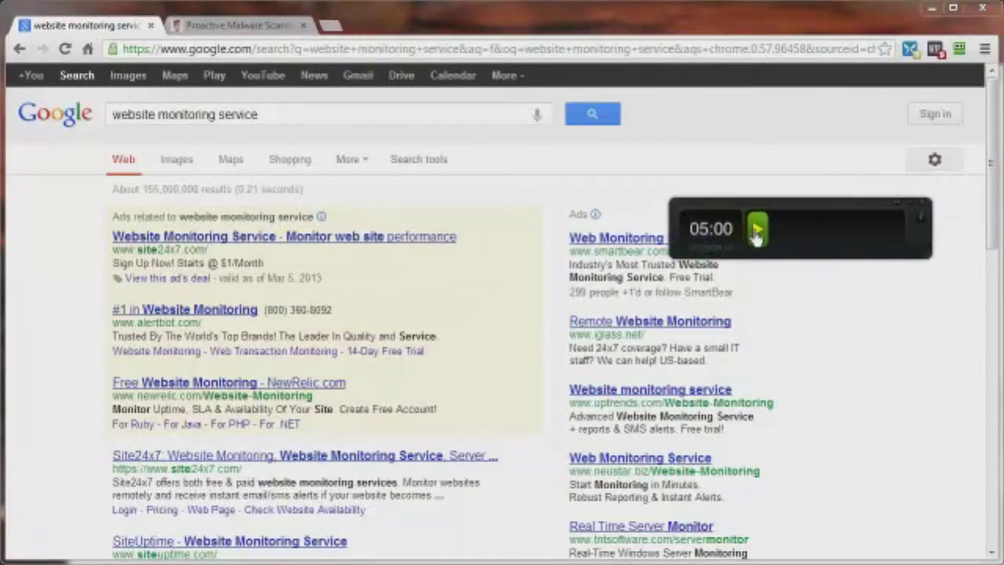
Step: Start the 05:00 countdown timer over the 'website monitoring service' results
click(757, 234)
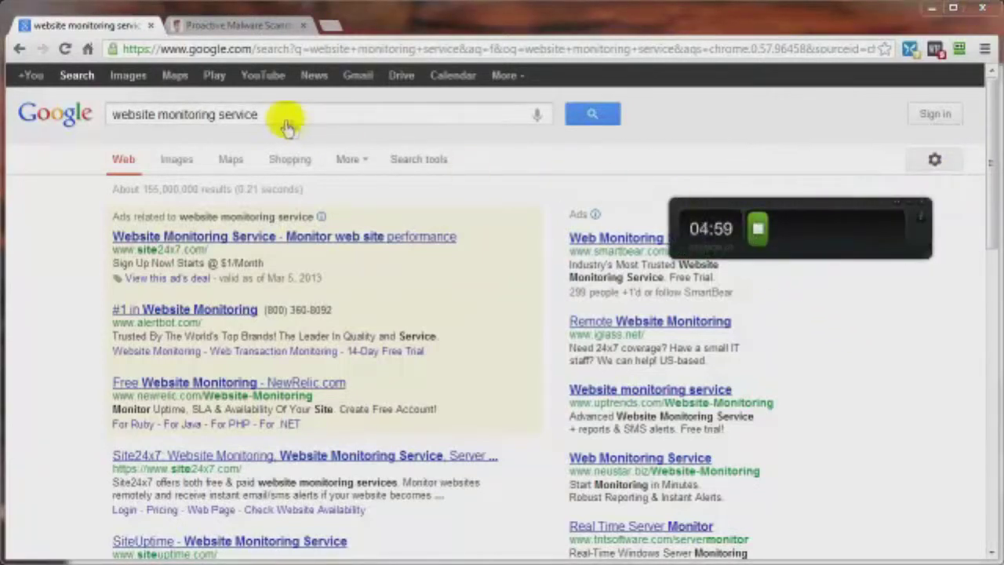
Step: Go to the Google Alerts page by changing the URL path to /alerts
click(255, 50)
click(255, 50)
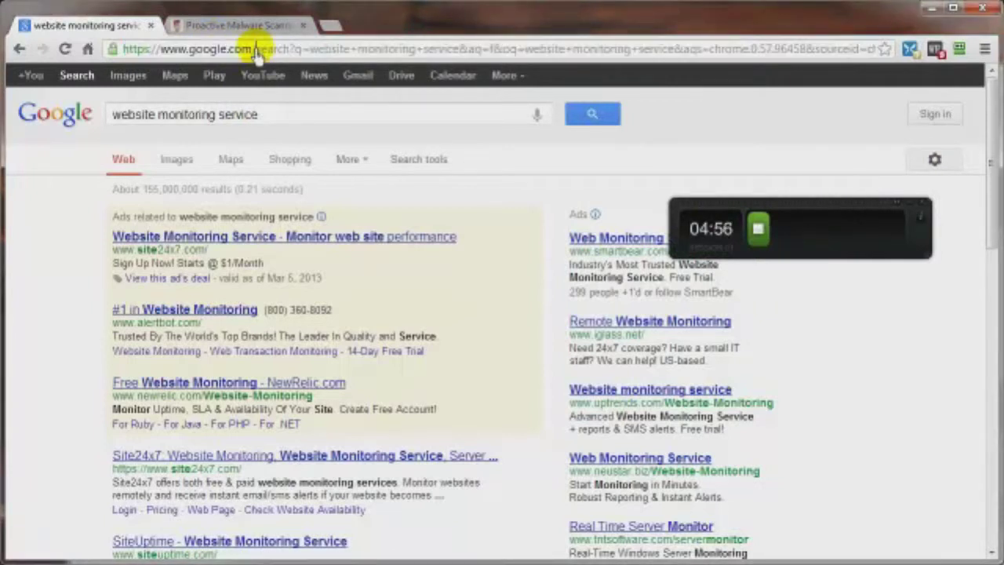
drag(254, 50, 878, 50)
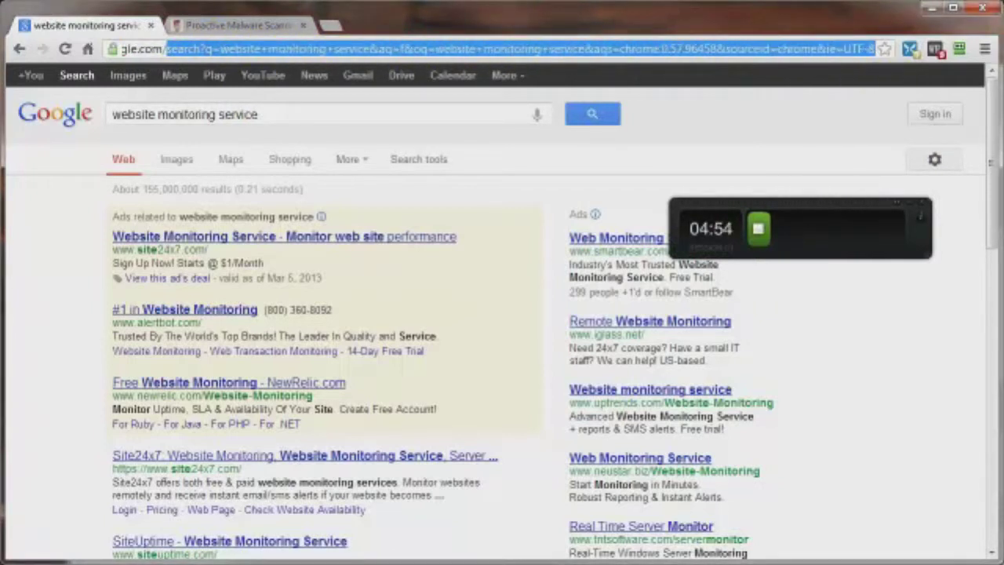
text(/alerts)
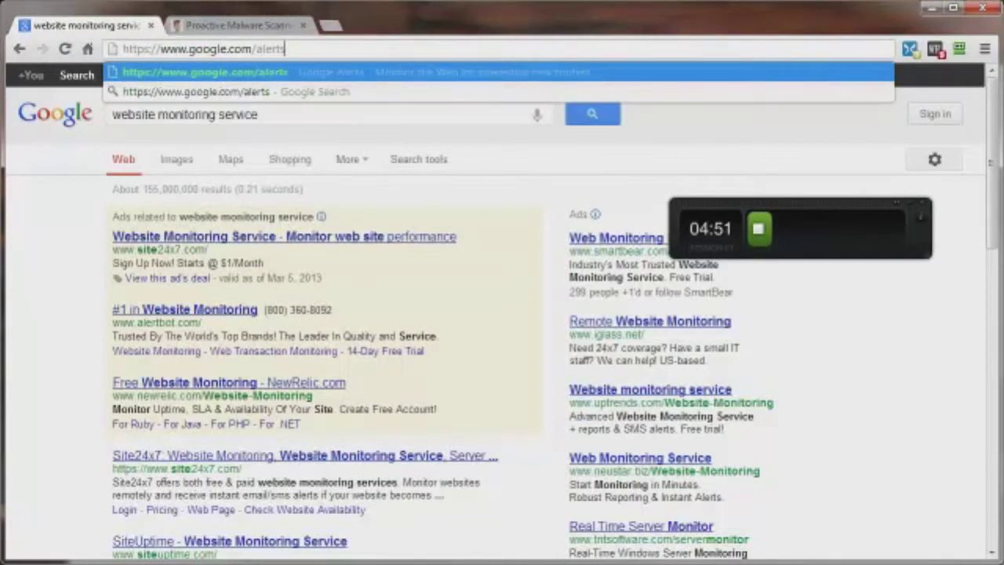
key(Return)
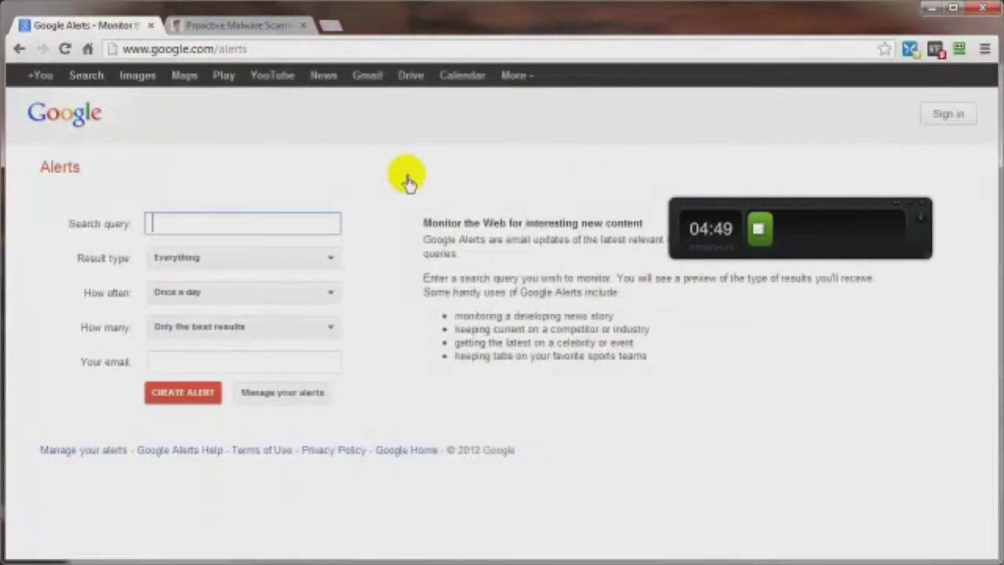
Step: Paste 'site:yourdomain.com keyword1 OR keyword2 OR keyword3' as the alert's search query
click(151, 226)
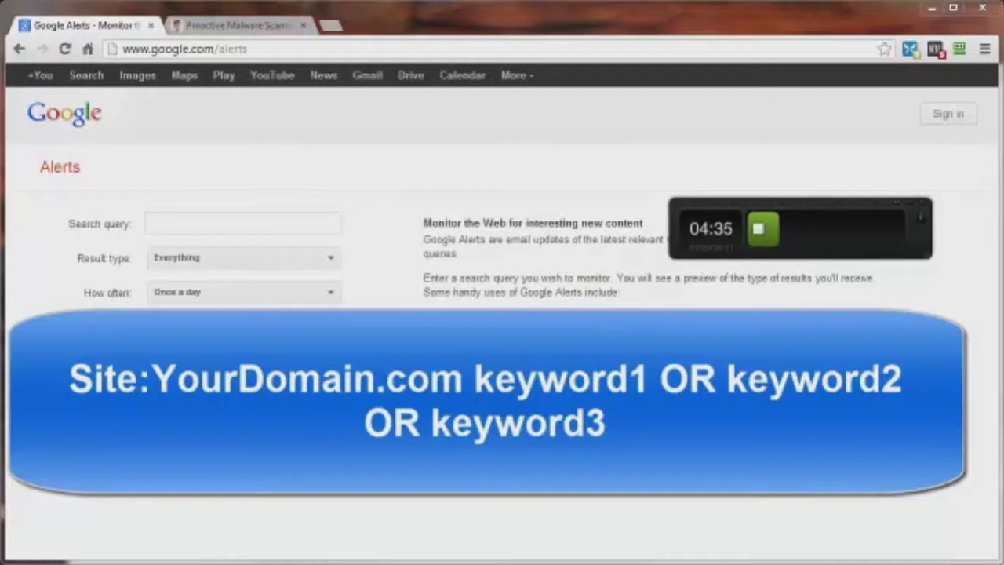
click(173, 225)
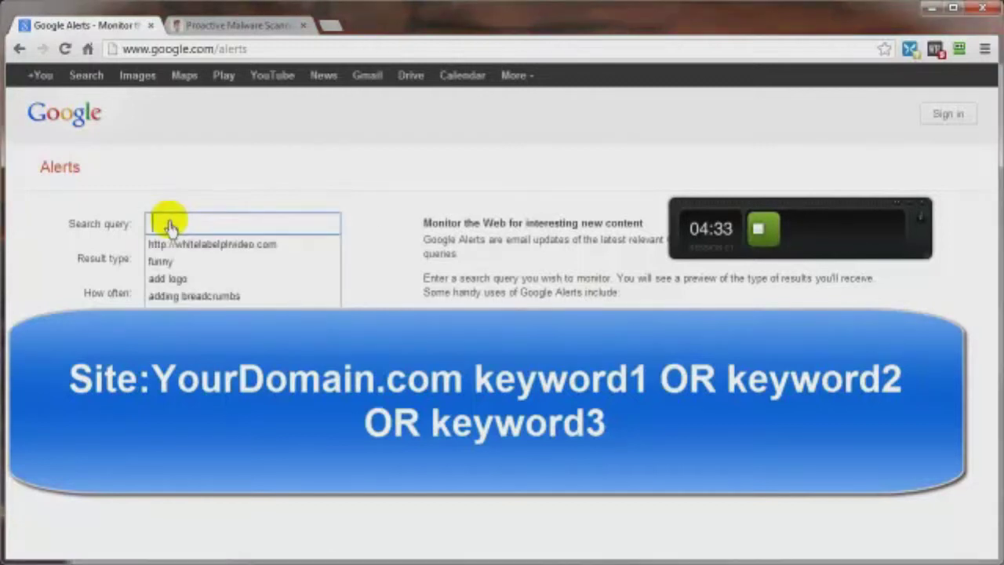
right_click(169, 223)
click(223, 303)
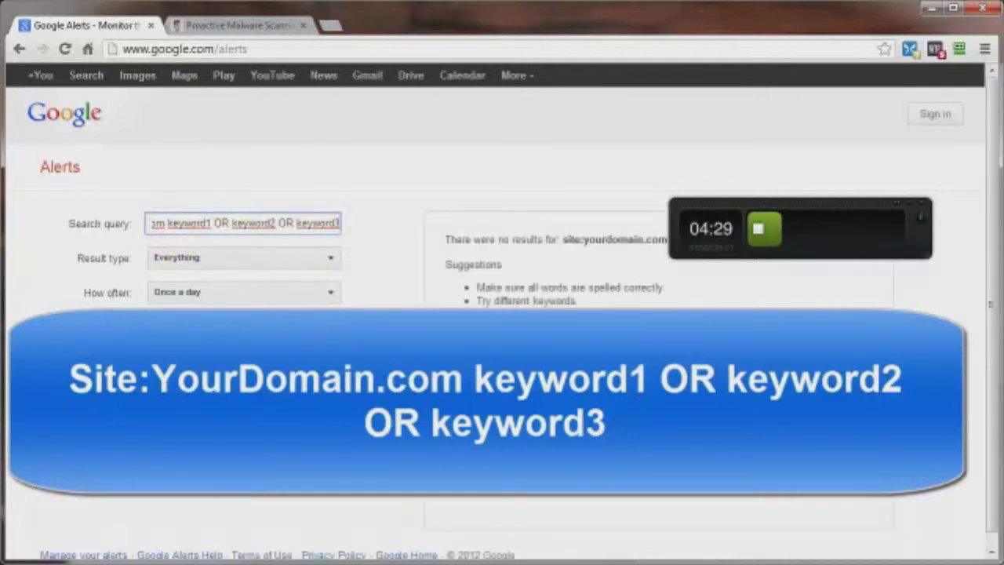
key(alt+Tab)
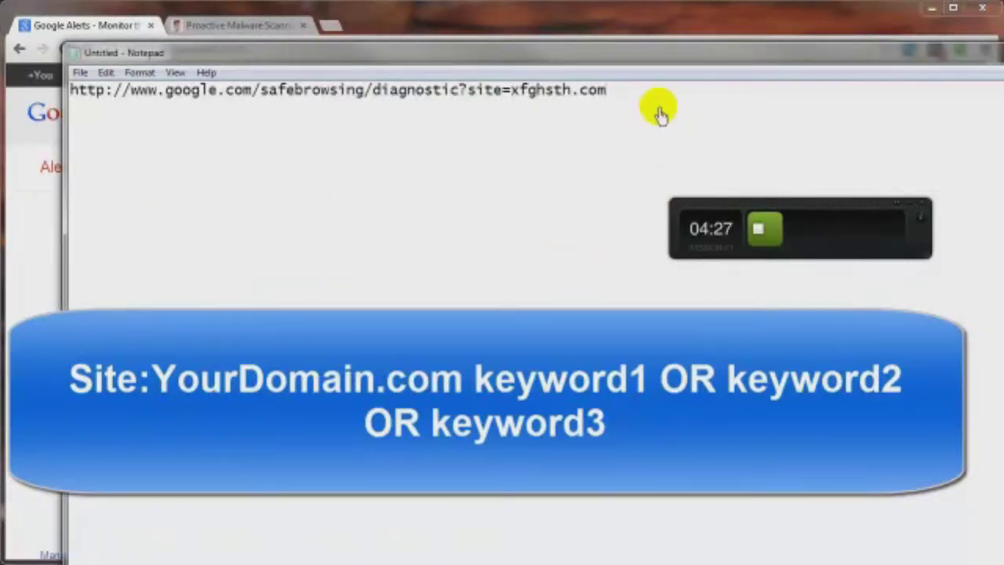
Step: Paste the site:yourdomain.com keyword query below the diagnostic URL and highlight the keyword1 placeholder
key(ctrl+v)
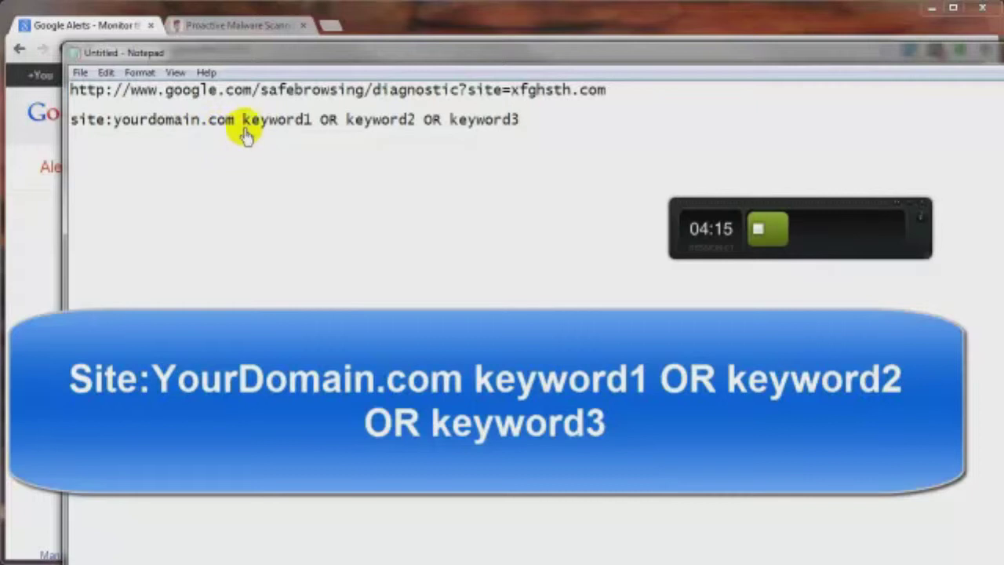
drag(244, 121, 311, 127)
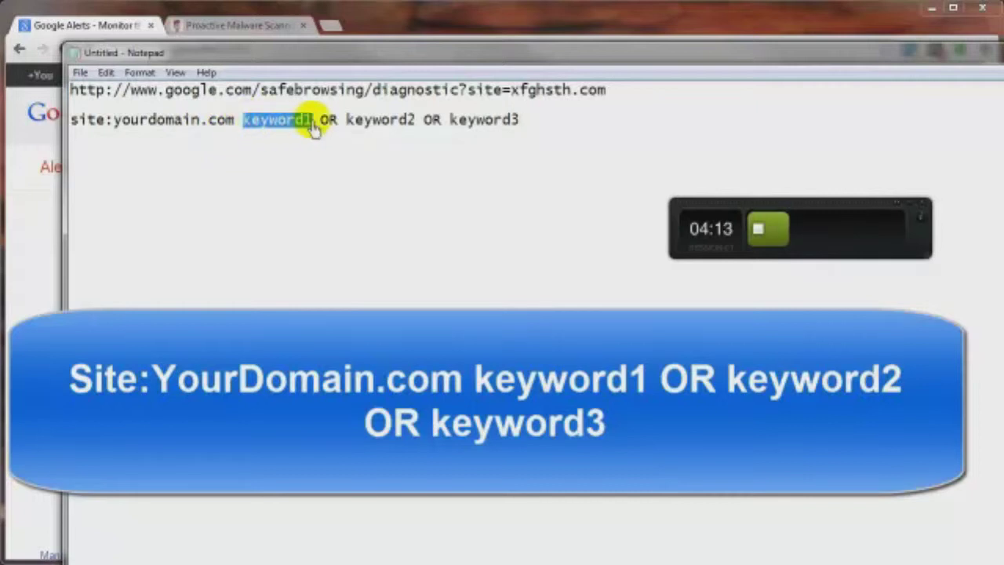
click(306, 124)
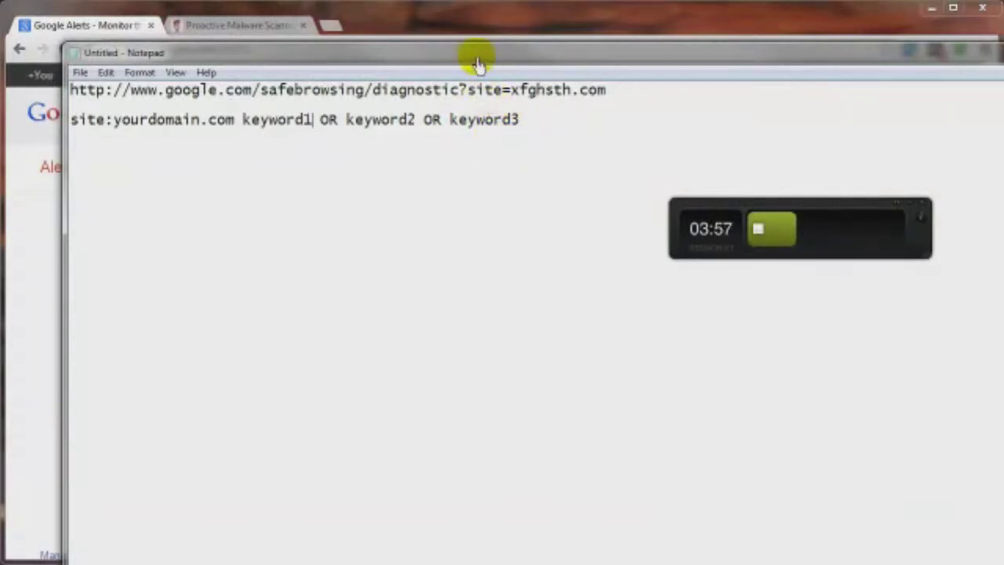
key(alt+Tab)
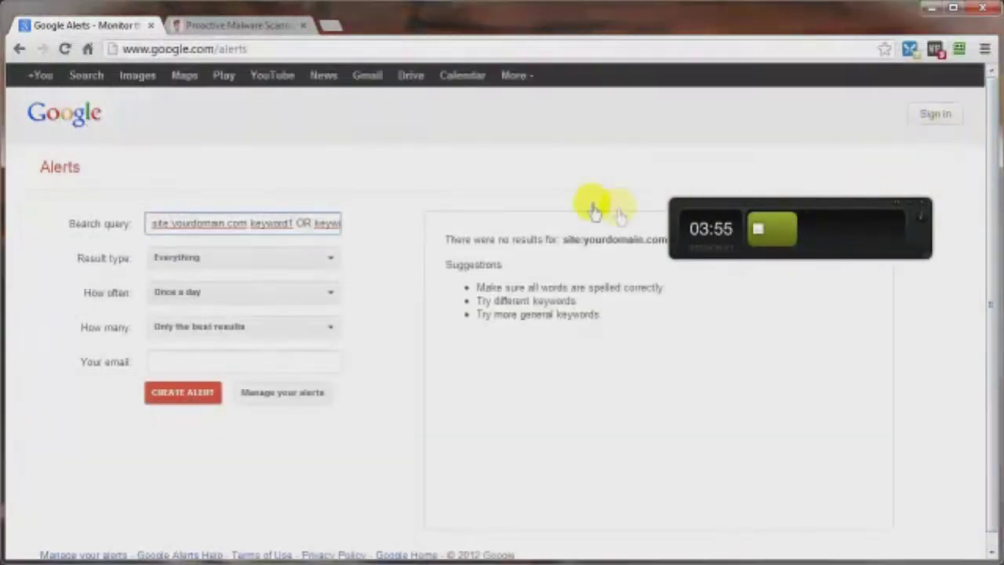
Step: Set Result type to Everything, How often to Once a day, and How many to All results
click(220, 259)
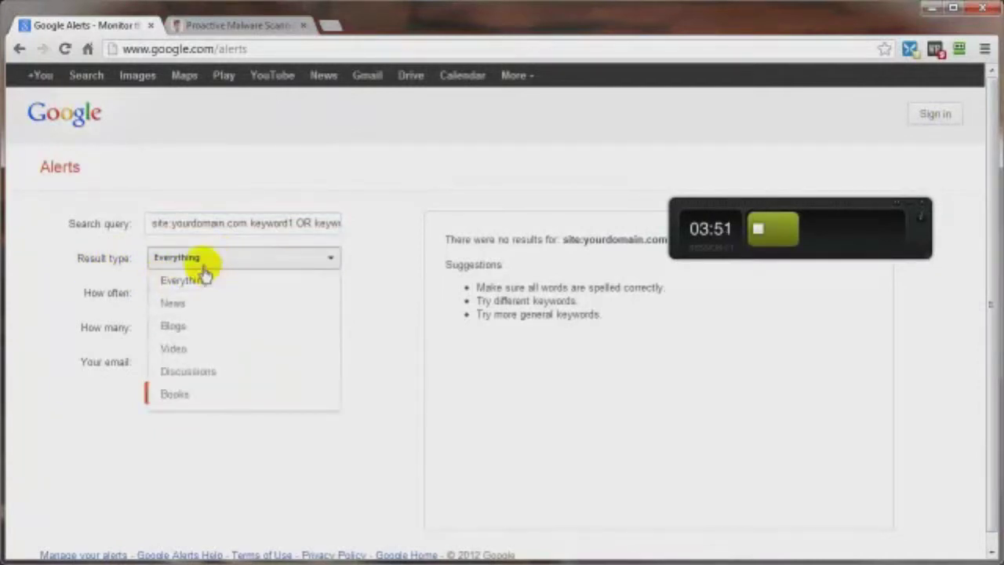
click(198, 280)
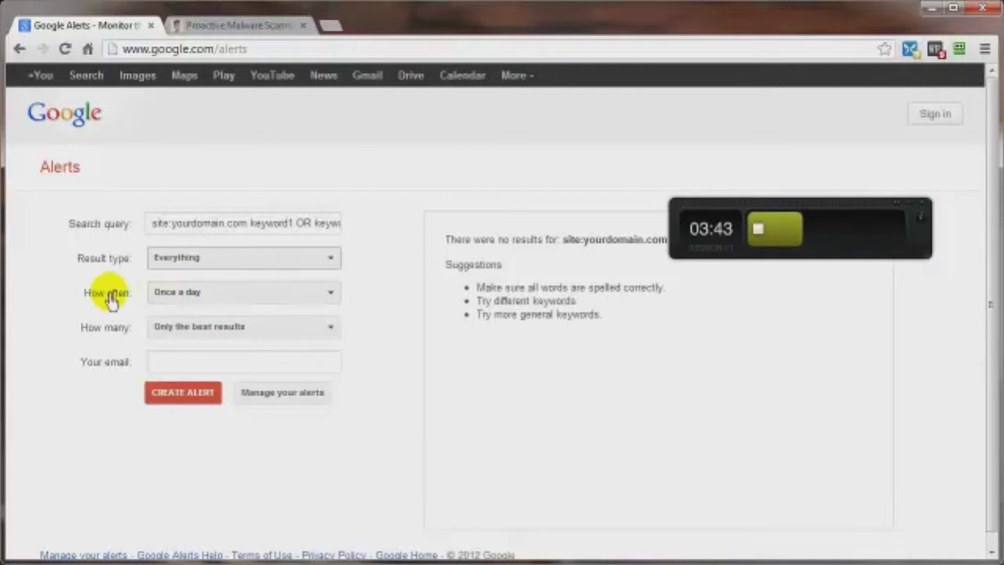
click(208, 298)
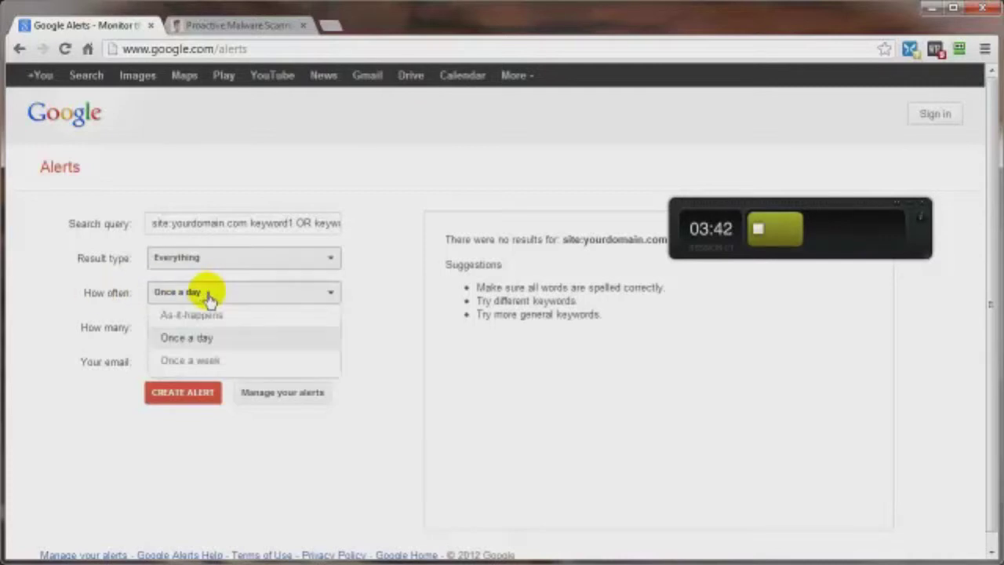
click(196, 339)
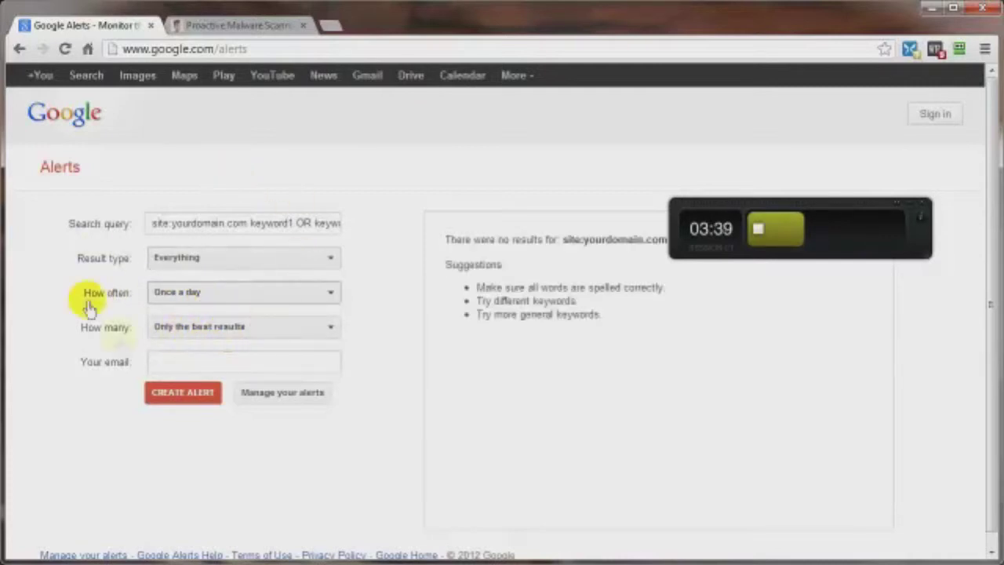
click(236, 329)
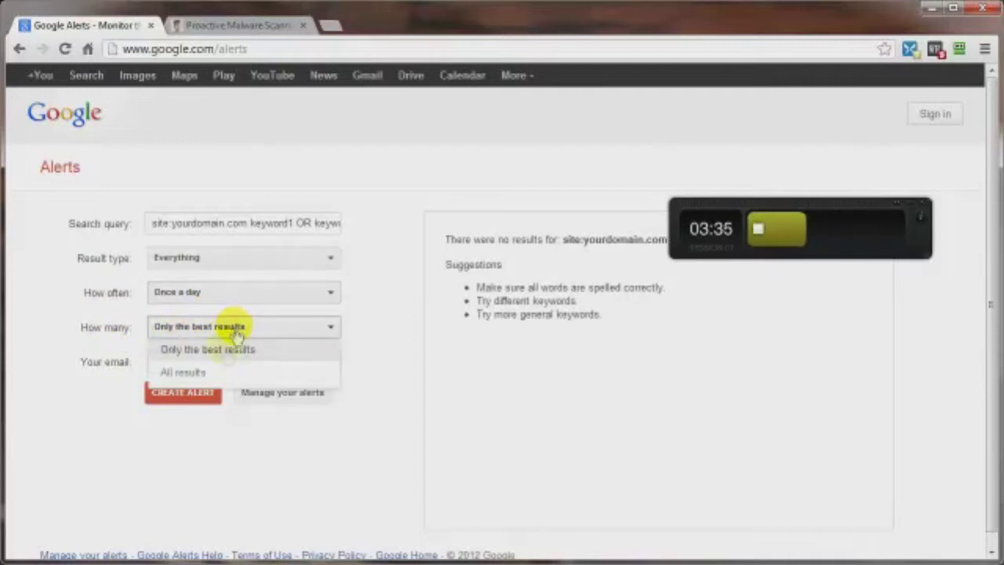
click(198, 373)
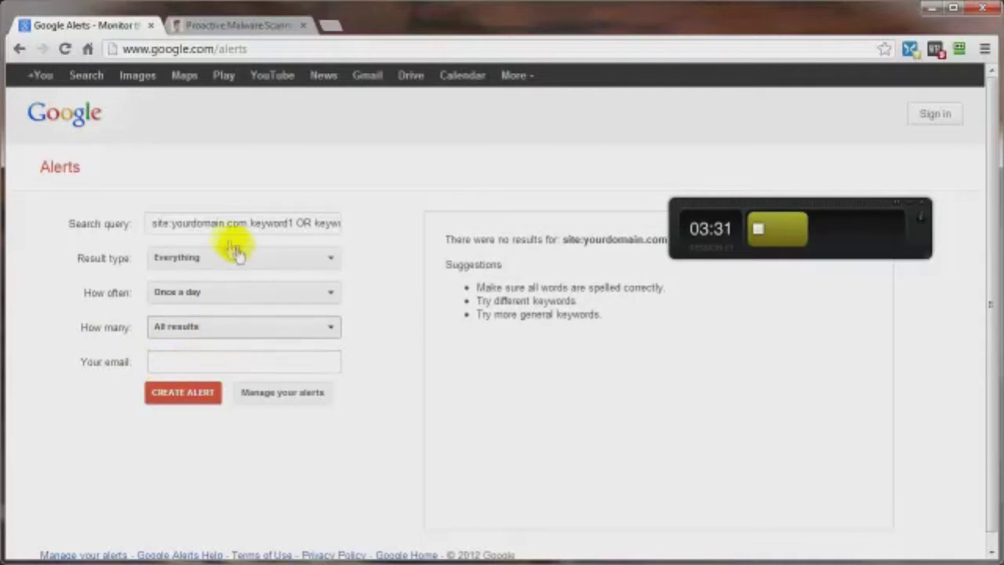
click(164, 366)
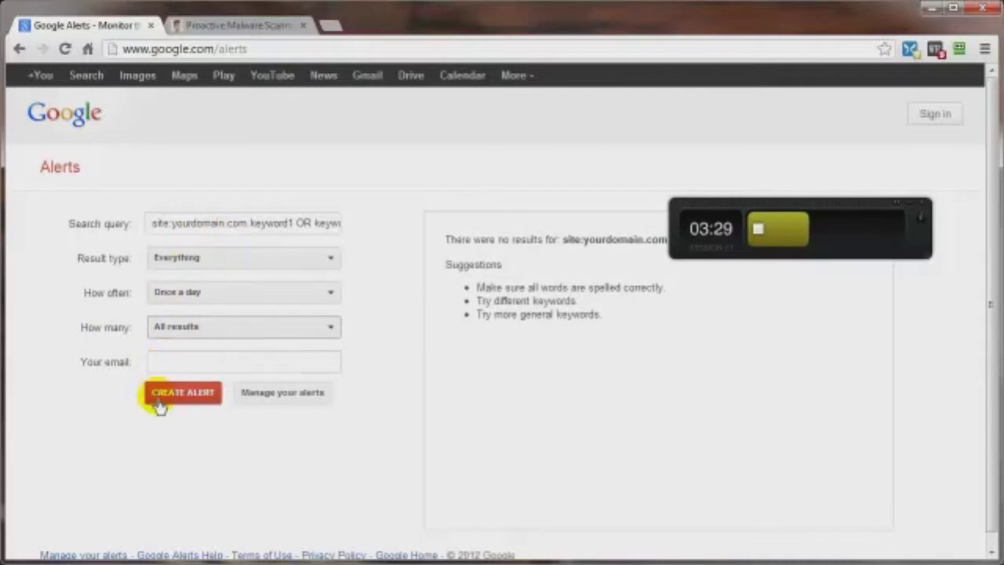